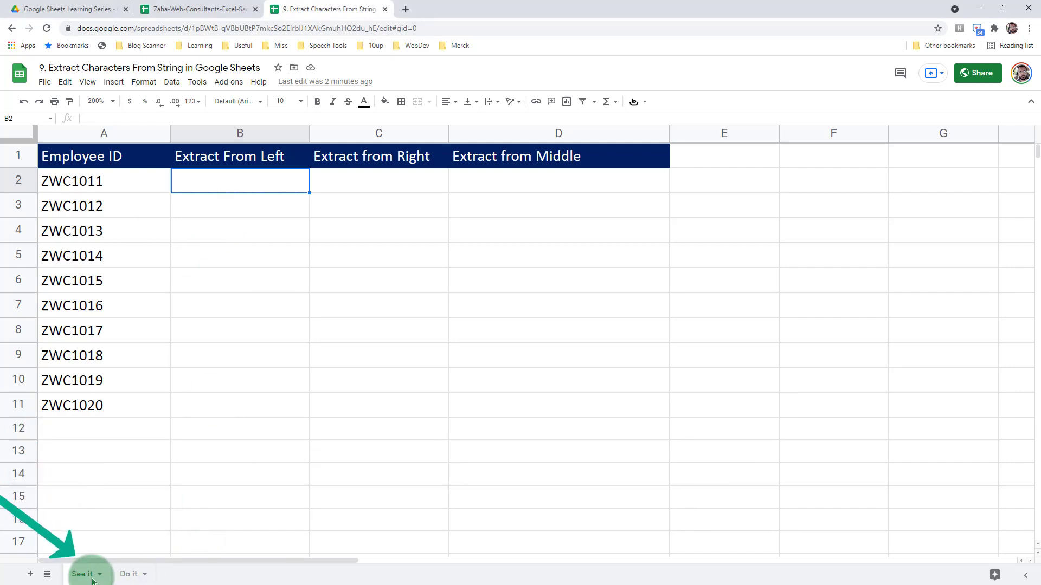
On the See it sheet, enter =LEFT(A2, 3) in B2 to return ZWC and review it.
{"action": "left_click", "coordinate": [128, 575]}
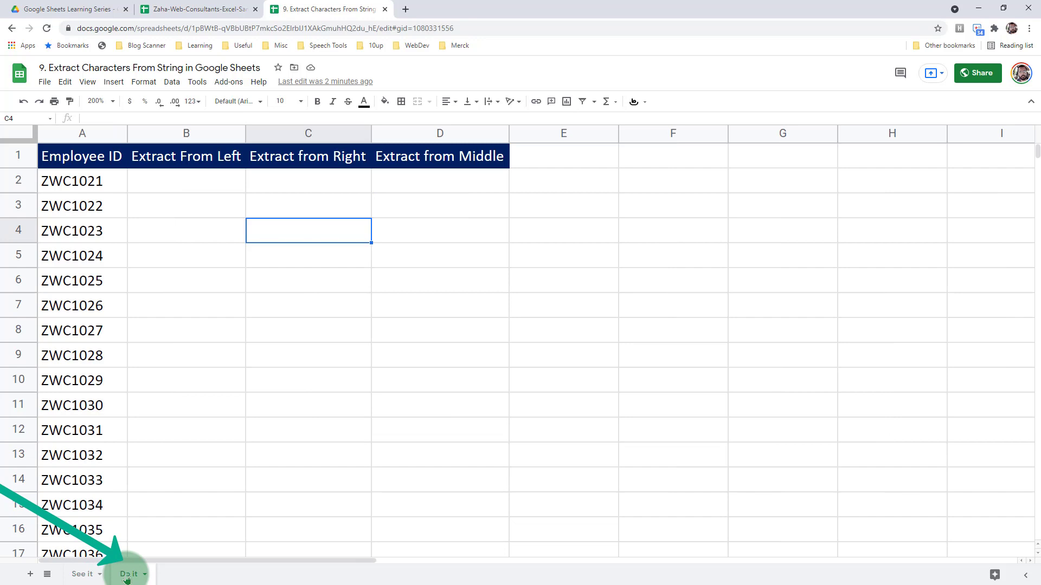
{"action": "left_click", "coordinate": [82, 575]}
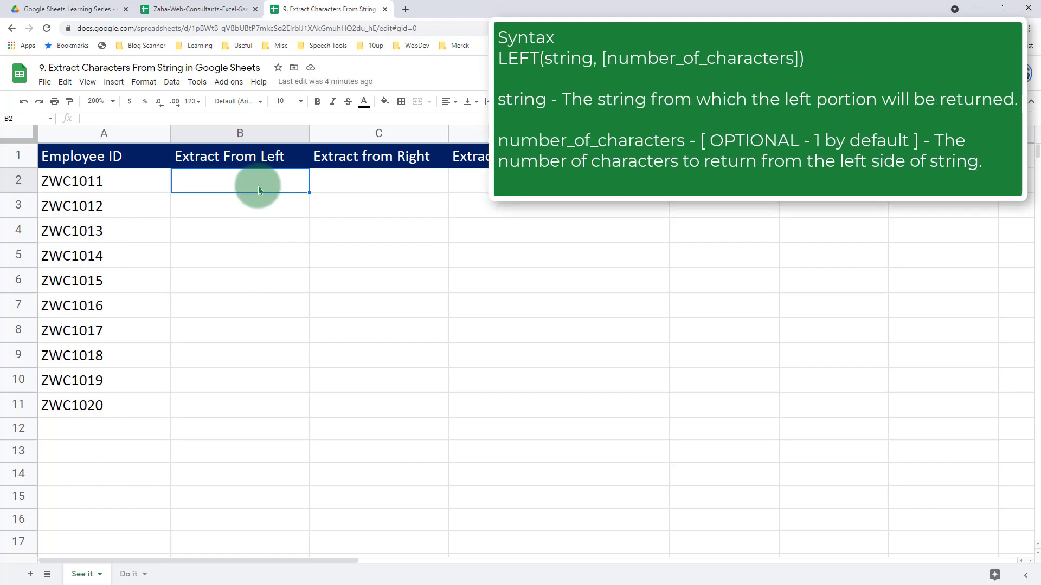
{"action": "type", "text": "="}
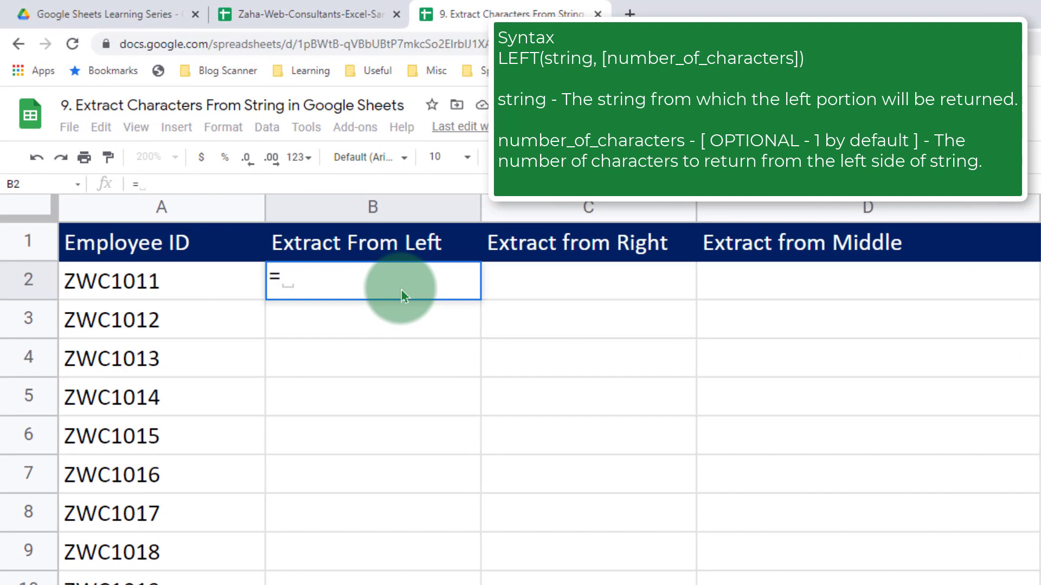
{"action": "type", "text": "lef"}
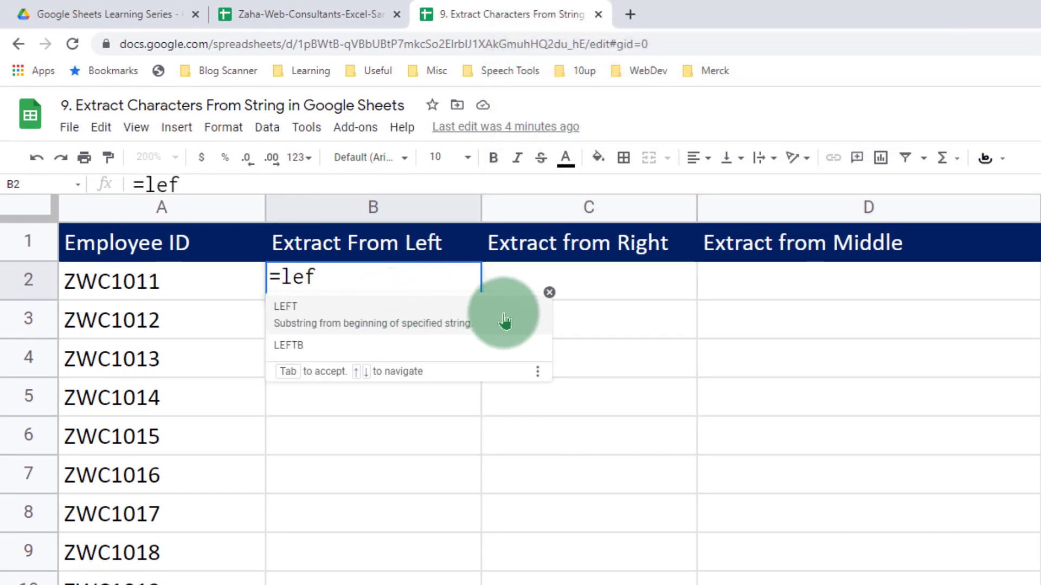
{"action": "key", "text": "Tab"}
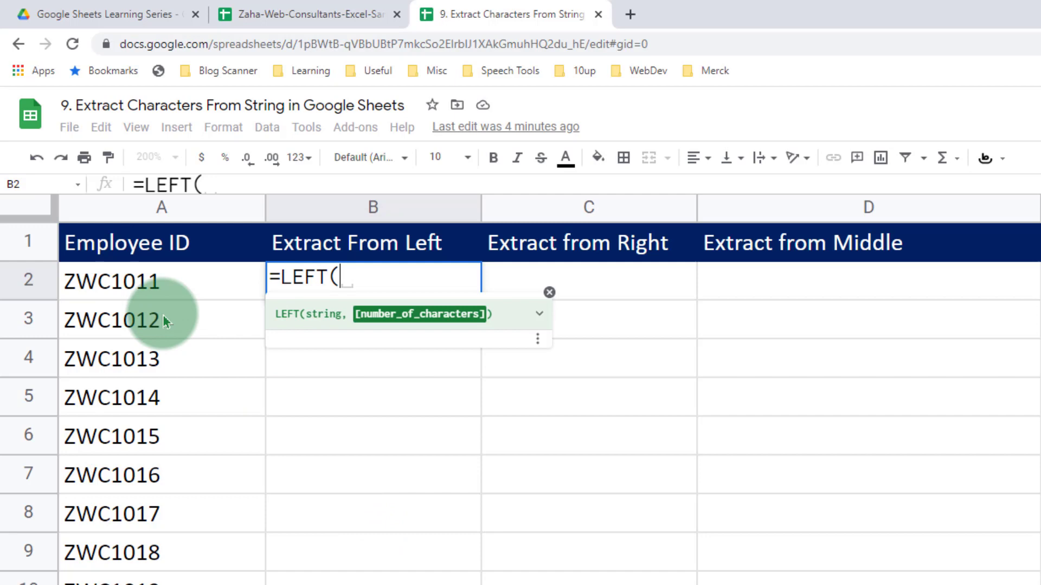
{"action": "left_click", "coordinate": [194, 285]}
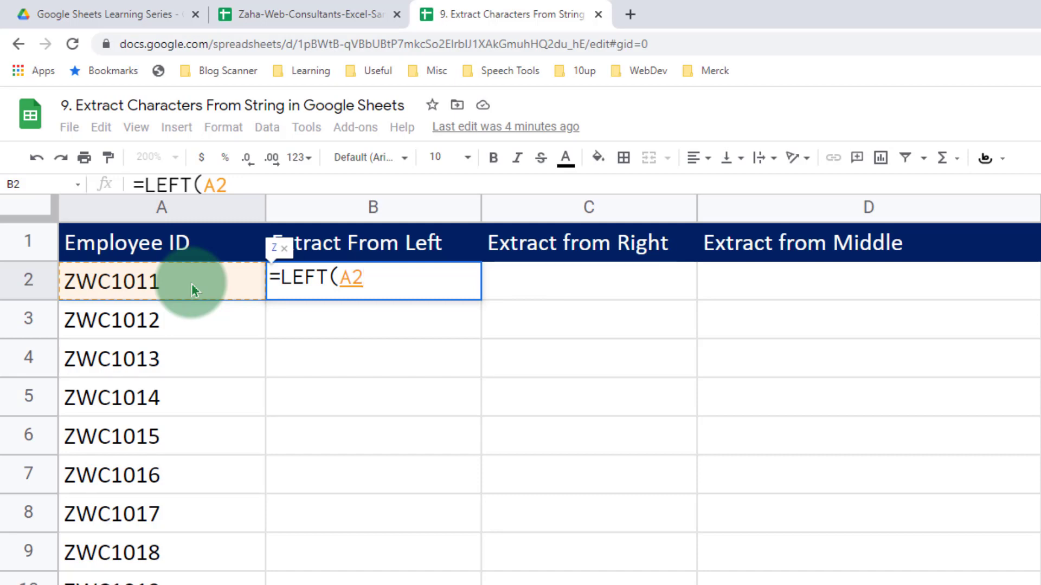
{"action": "type", "text": ","}
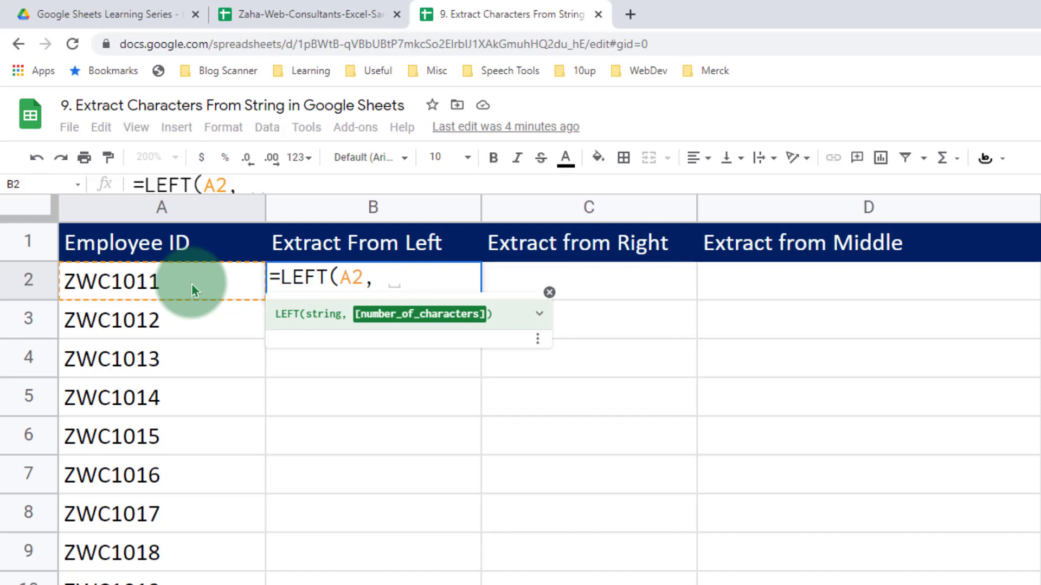
{"action": "type", "text": "3"}
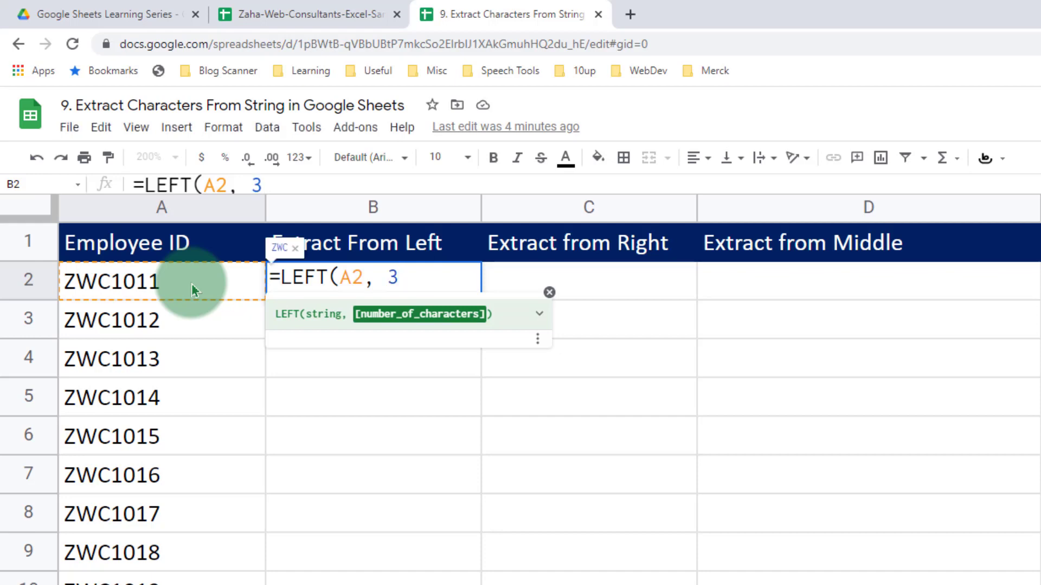
{"action": "type", "text": ")"}
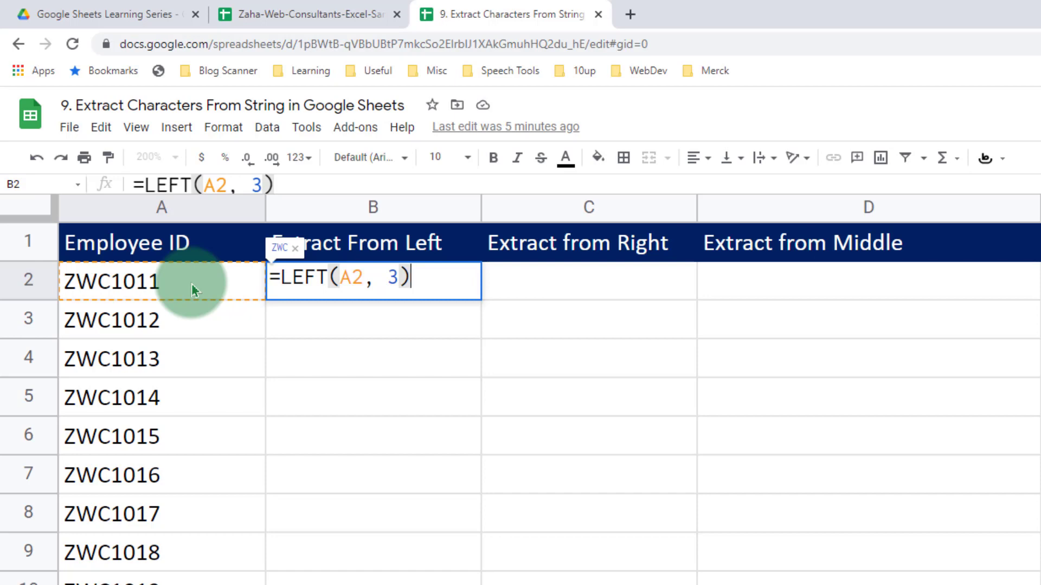
{"action": "key", "text": "Return"}
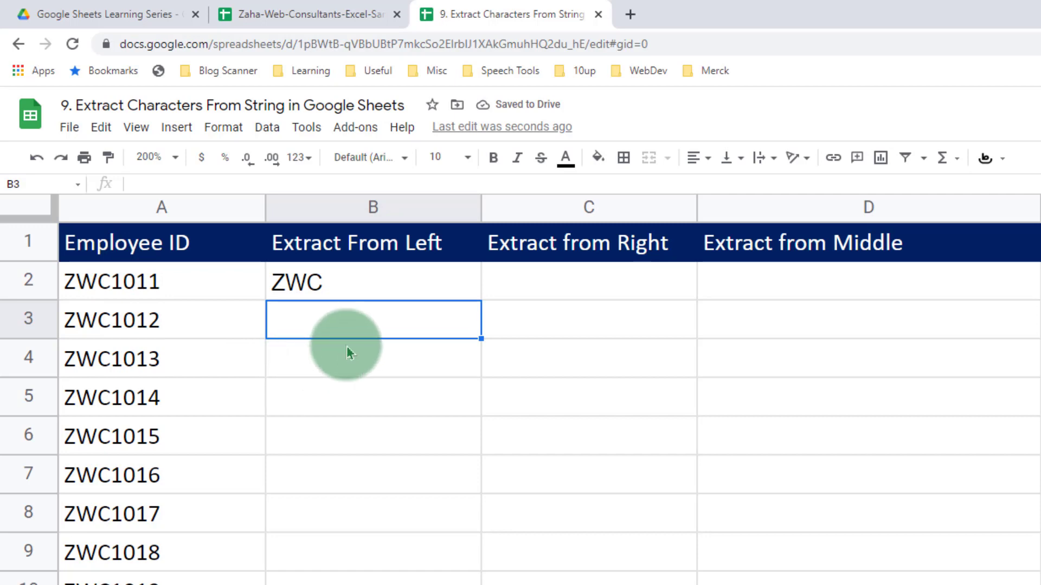
{"action": "left_click", "coordinate": [418, 284]}
Enter =RIGHT(A2, 4) in C2 to return 1011, declining the suggested autofill.
{"action": "left_click", "coordinate": [556, 285]}
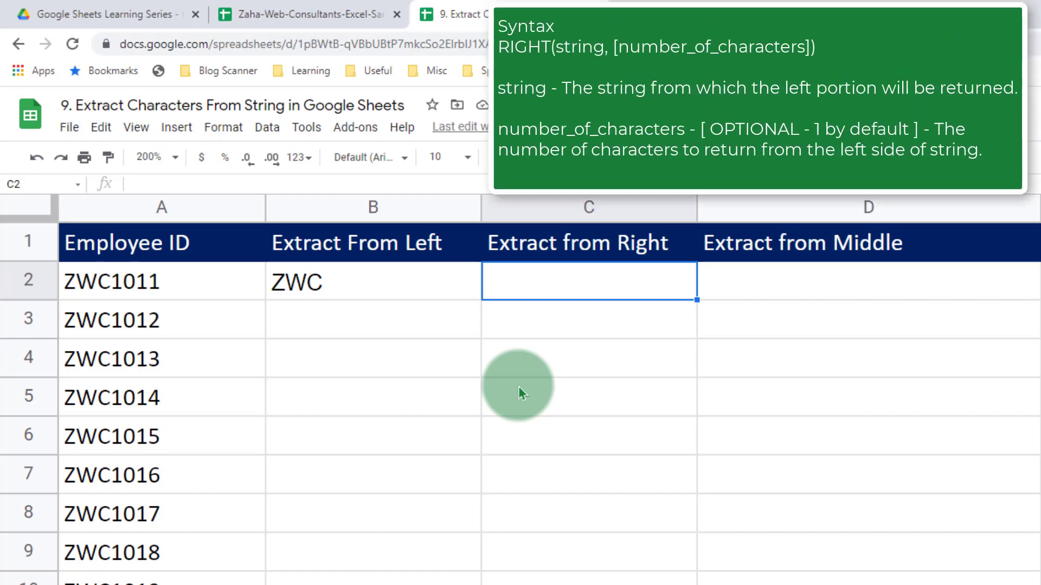
{"action": "type", "text": "=righ"}
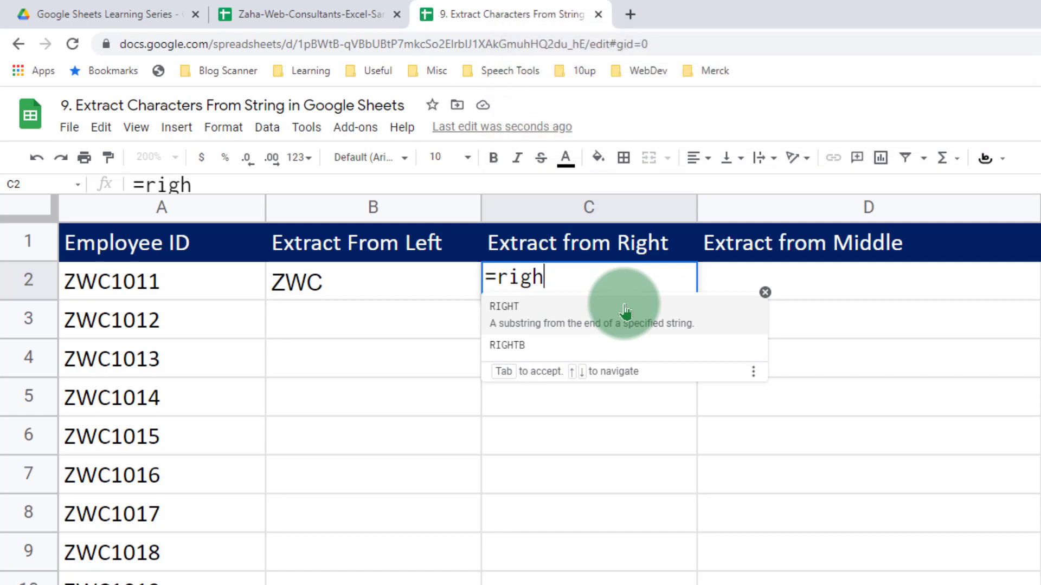
{"action": "left_click", "coordinate": [625, 311]}
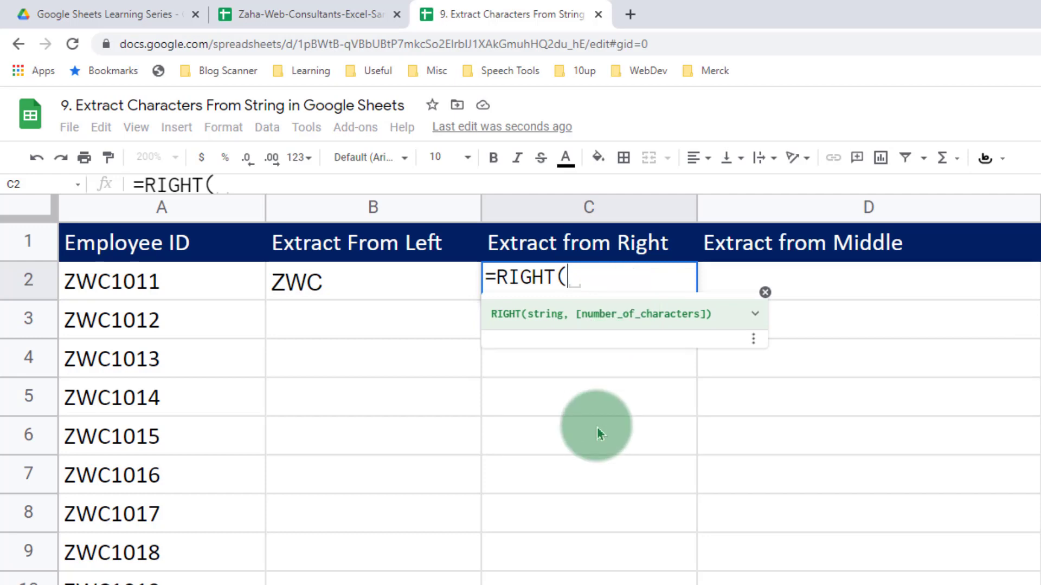
{"action": "left_click", "coordinate": [229, 291]}
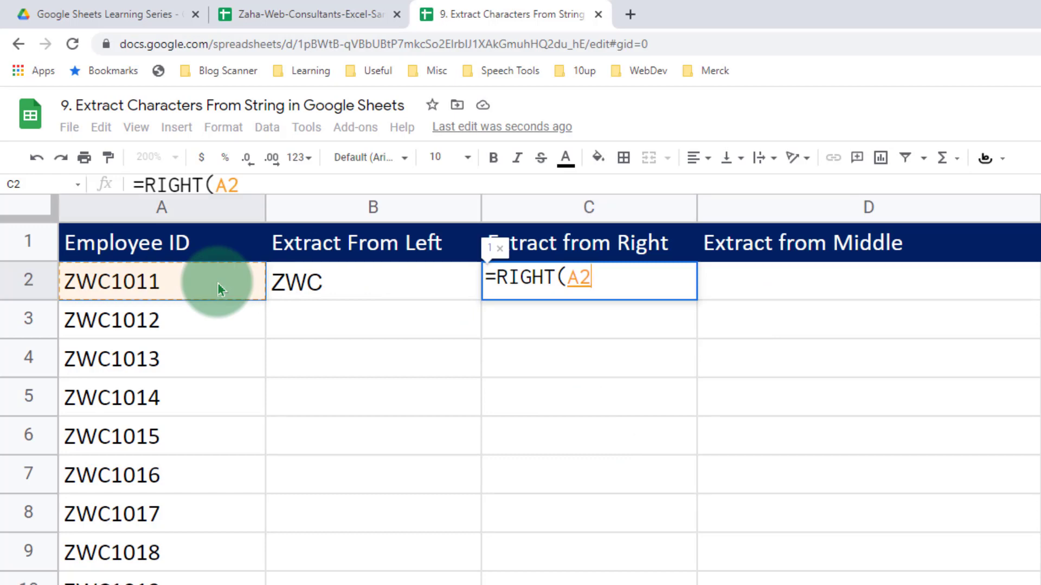
{"action": "type", "text": ","}
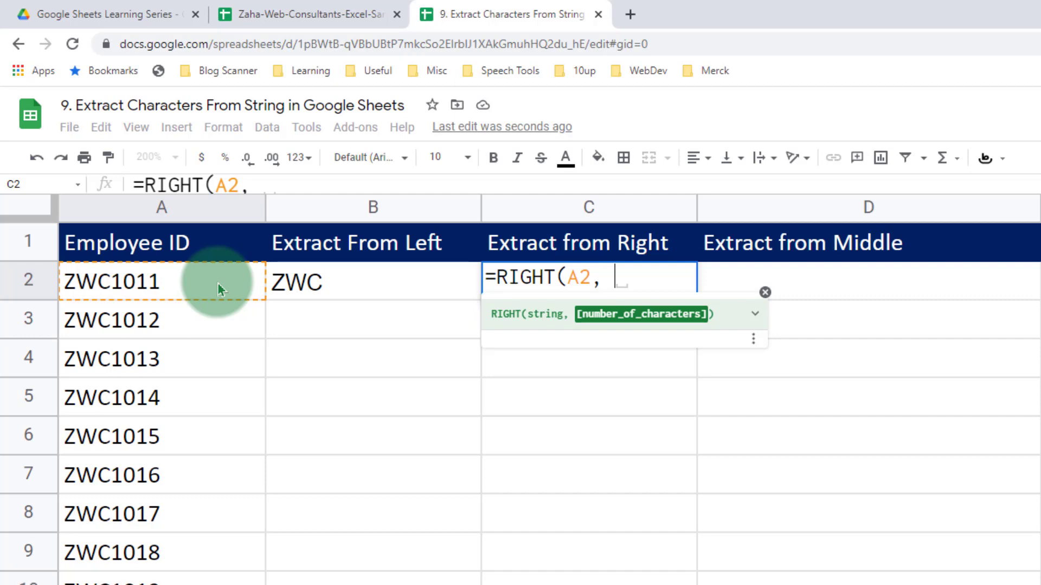
{"action": "type", "text": "4"}
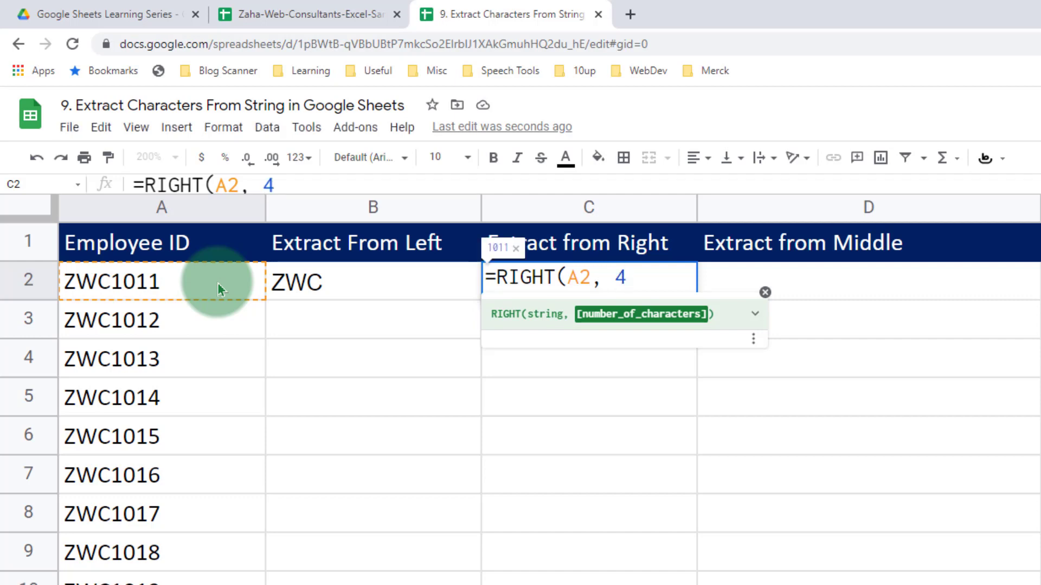
{"action": "type", "text": ")"}
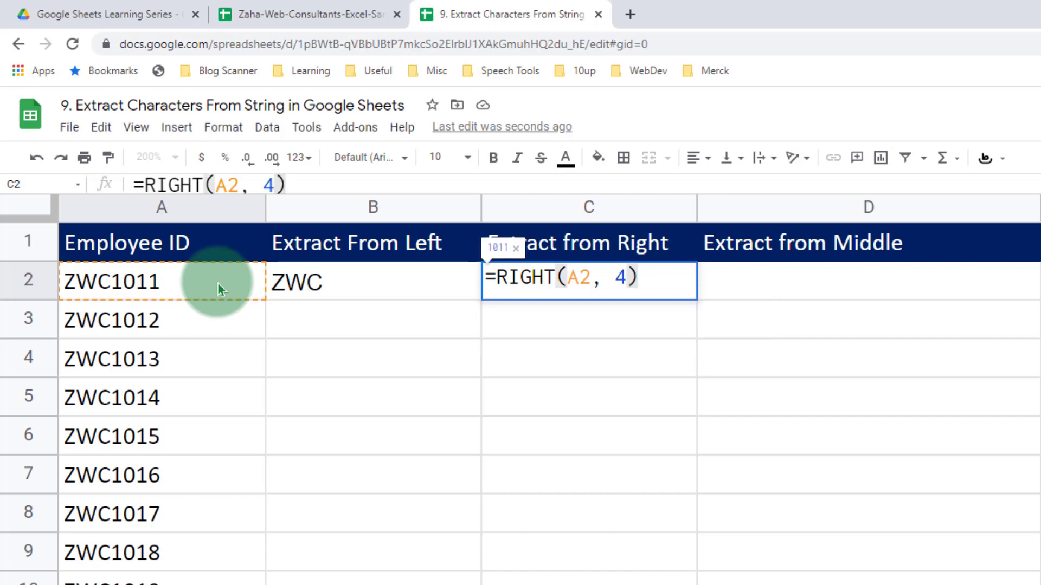
{"action": "key", "text": "Return"}
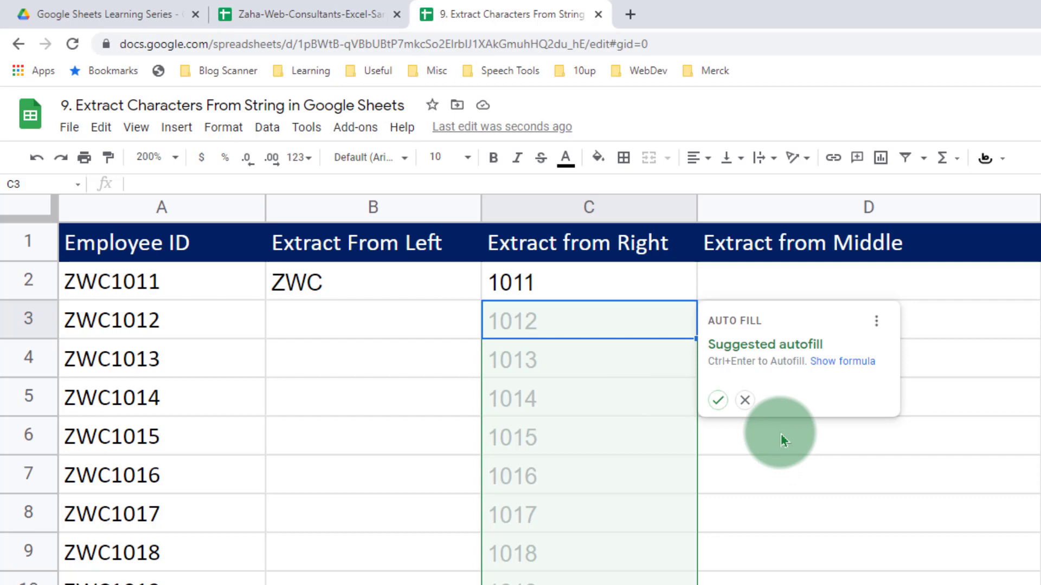
{"action": "left_click", "coordinate": [747, 399]}
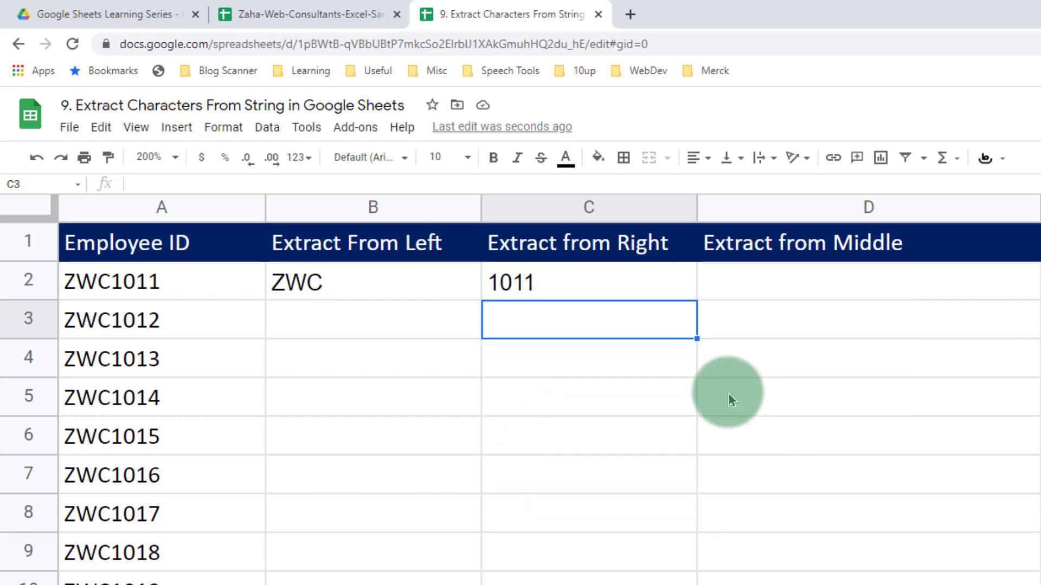
{"action": "left_click", "coordinate": [634, 284]}
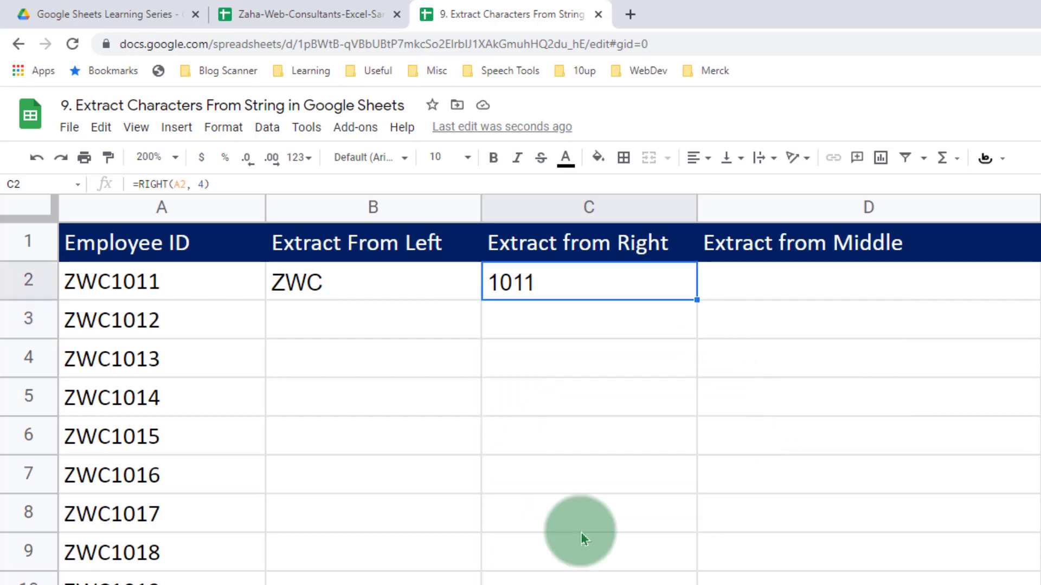
Enter =MID(A2, 4, 2) in D2 so it returns 10, then review it.
{"action": "left_click", "coordinate": [882, 288]}
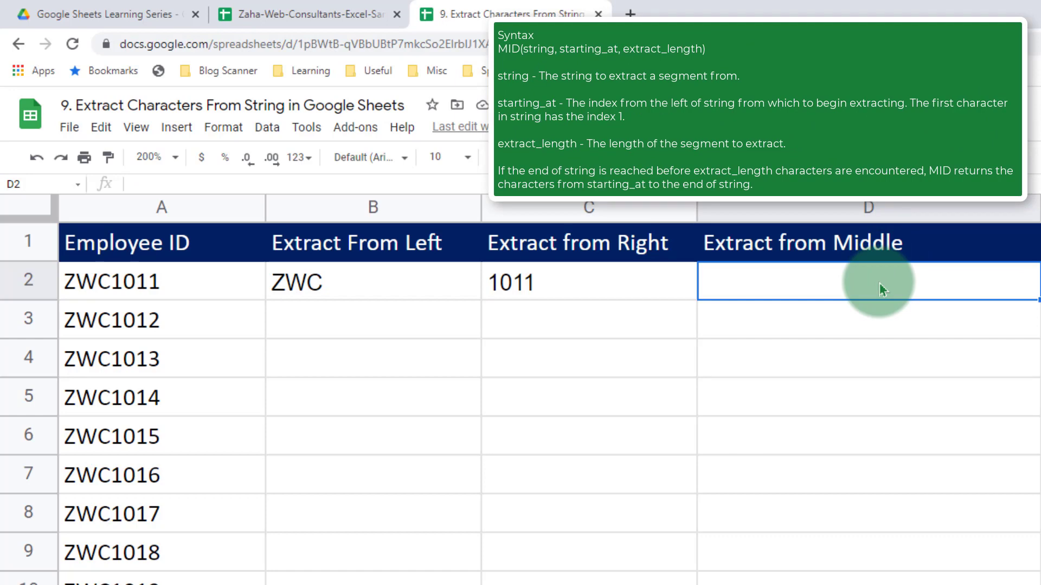
{"action": "type", "text": "=mid"}
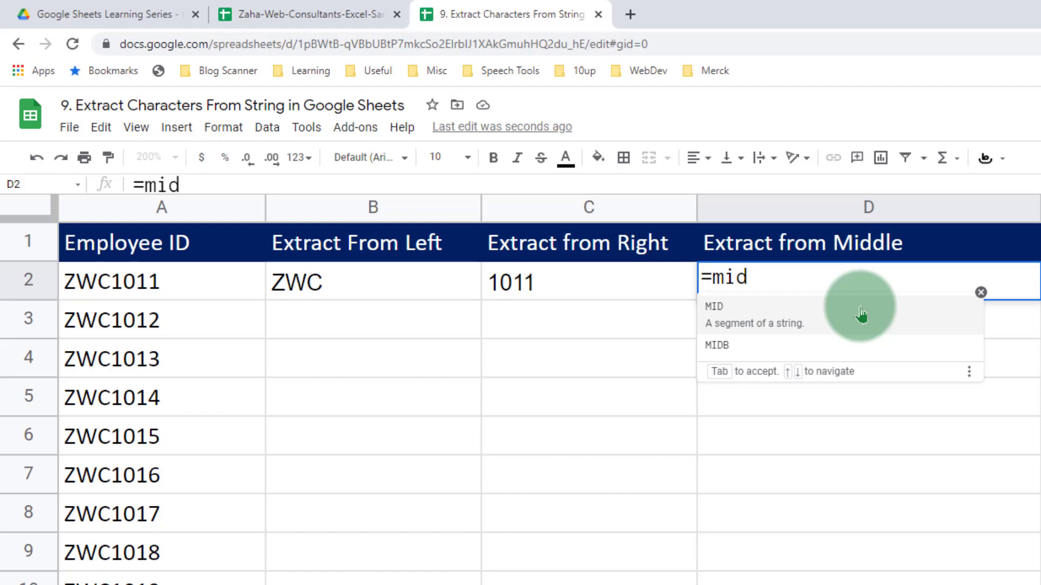
{"action": "key", "text": "Tab"}
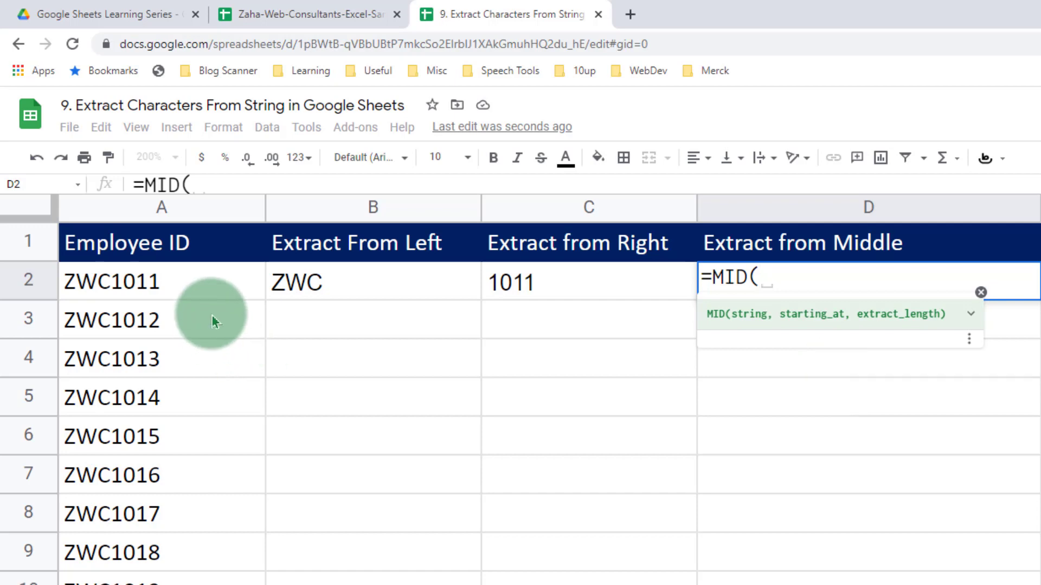
{"action": "left_click", "coordinate": [200, 280]}
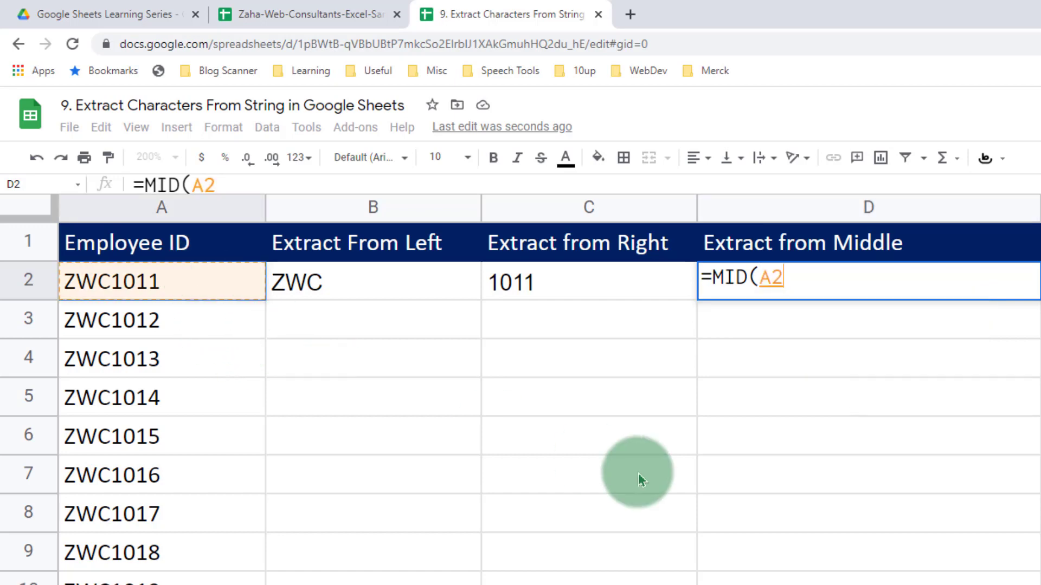
{"action": "type", "text": ","}
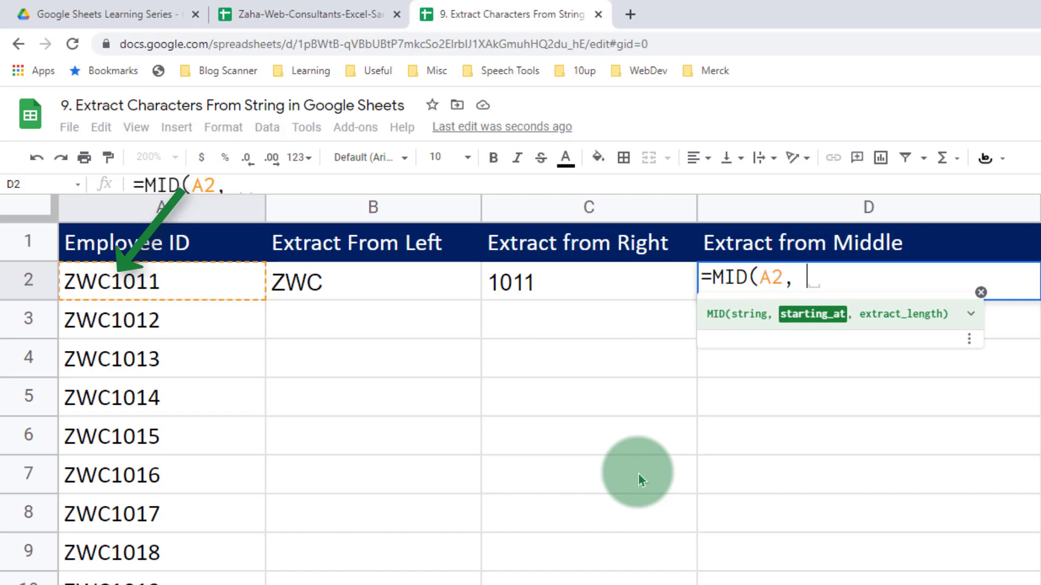
{"action": "type", "text": "4, "}
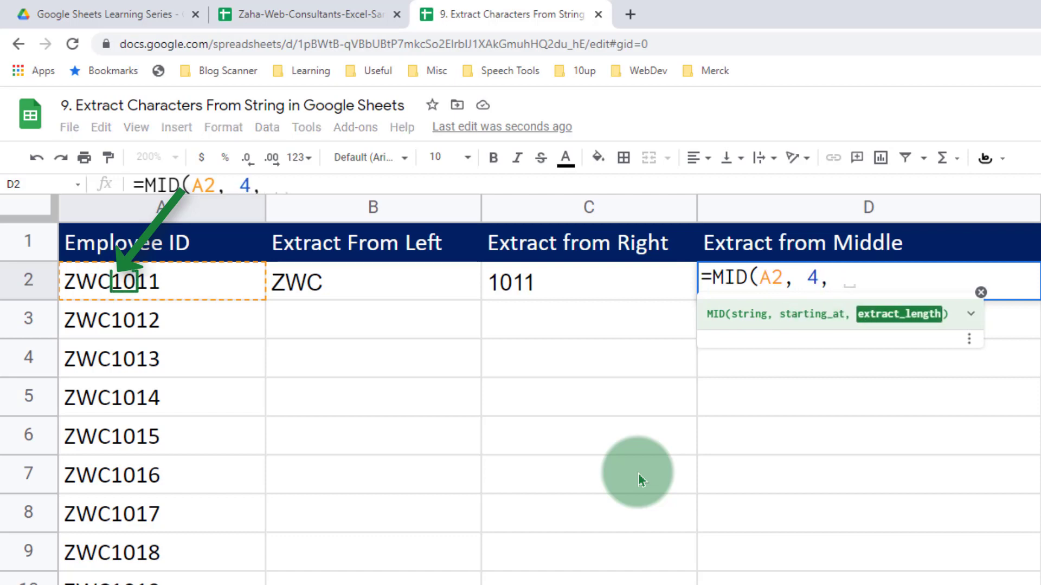
{"action": "type", "text": "2"}
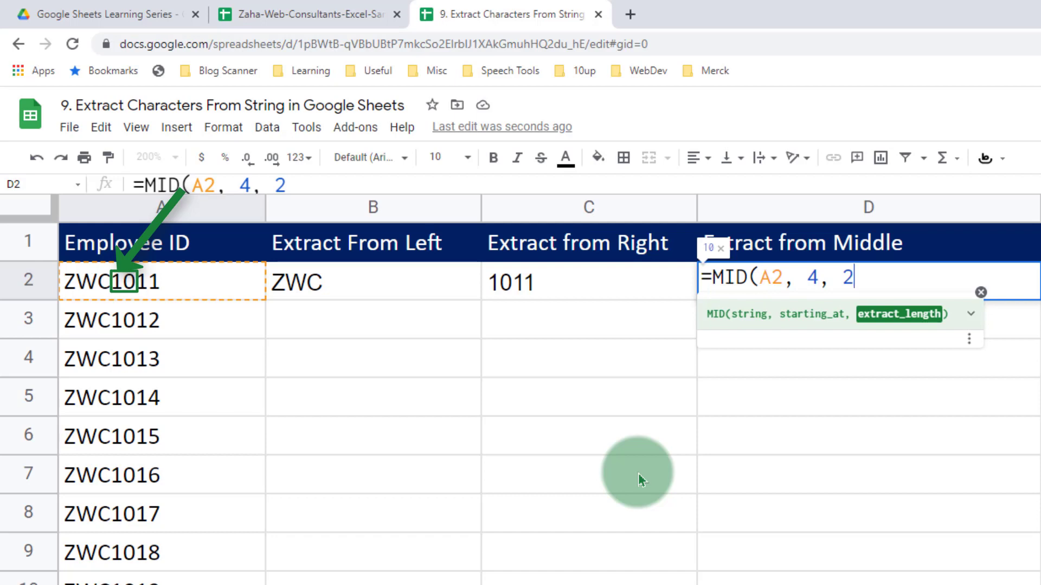
{"action": "type", "text": ")"}
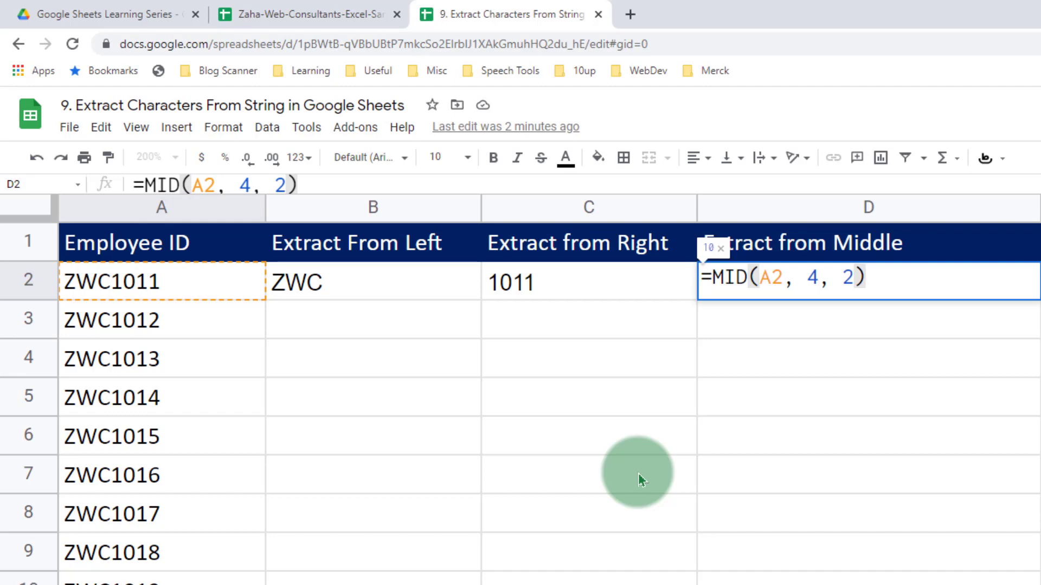
{"action": "key", "text": "Return"}
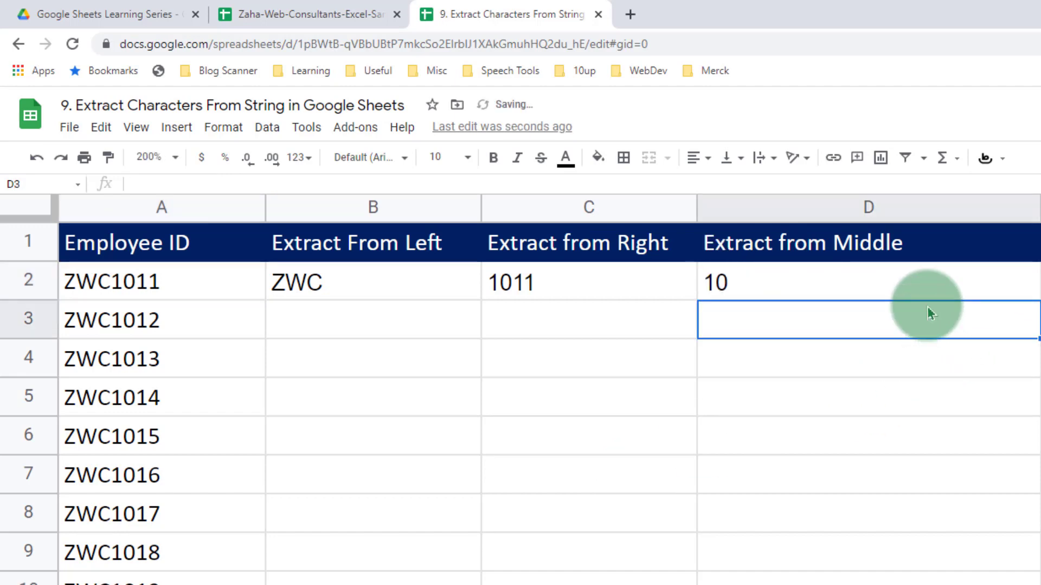
{"action": "left_click", "coordinate": [907, 279]}
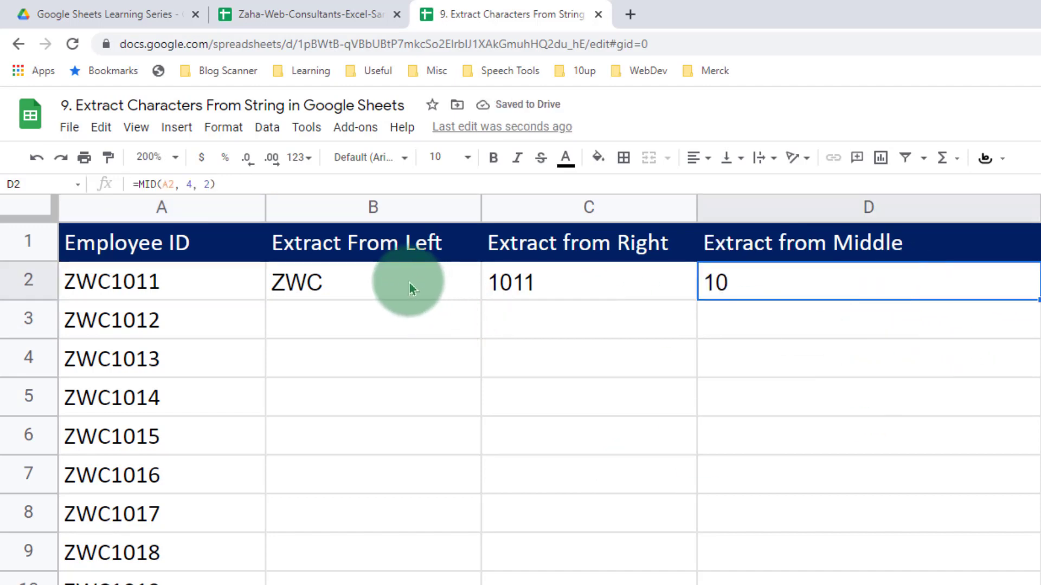
Fill the B2:D2 LEFT, RIGHT and MID formulas down to row 11.
{"action": "left_click_drag", "start_coordinate": [409, 282], "coordinate": [895, 283]}
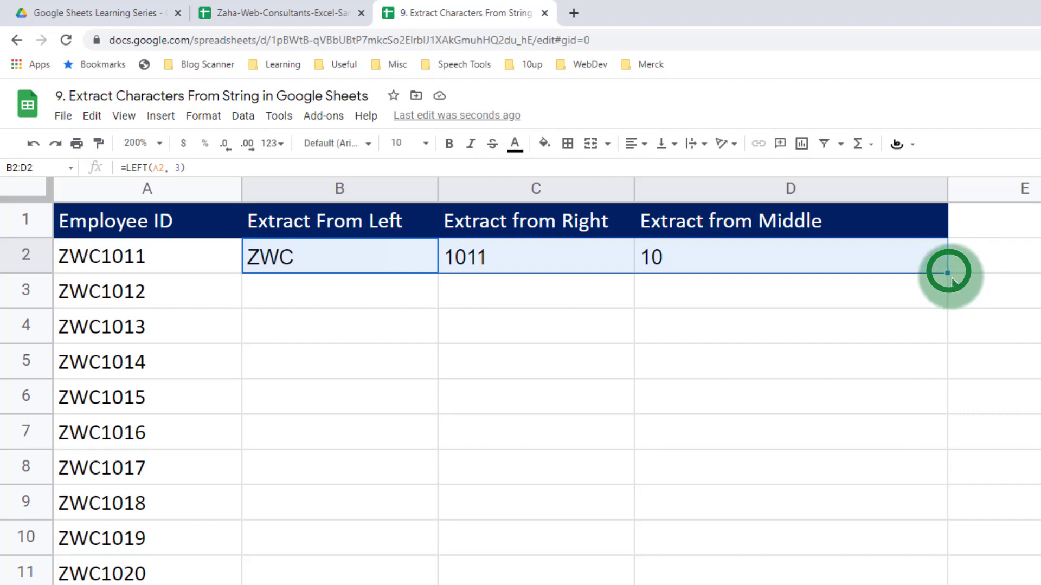
{"action": "left_click_drag", "start_coordinate": [947, 273], "coordinate": [939, 573]}
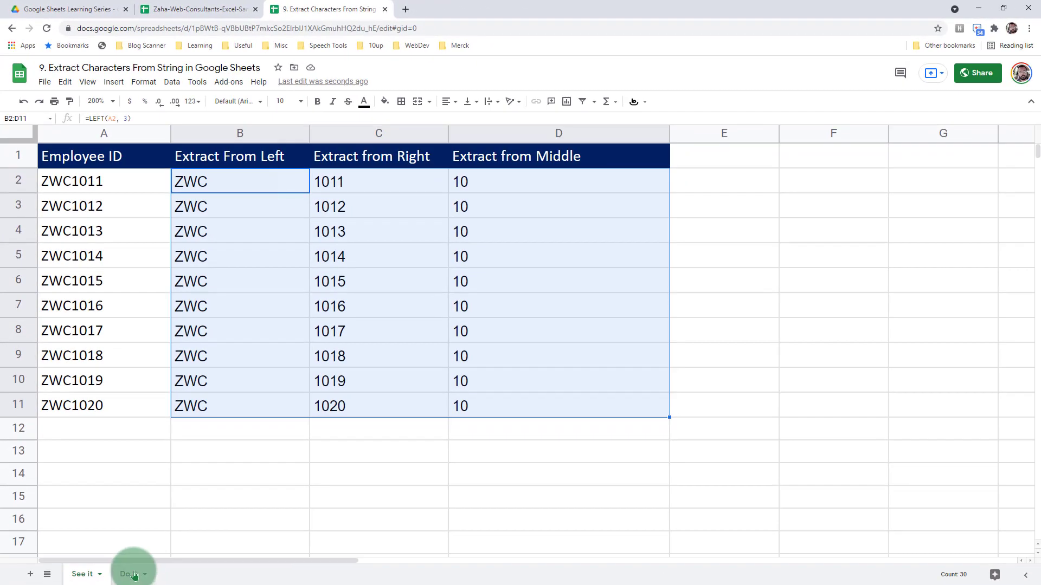
Open the Do it sheet and select a cell under Extract From Left.
{"action": "left_click", "coordinate": [130, 575]}
{"action": "left_click", "coordinate": [178, 227]}
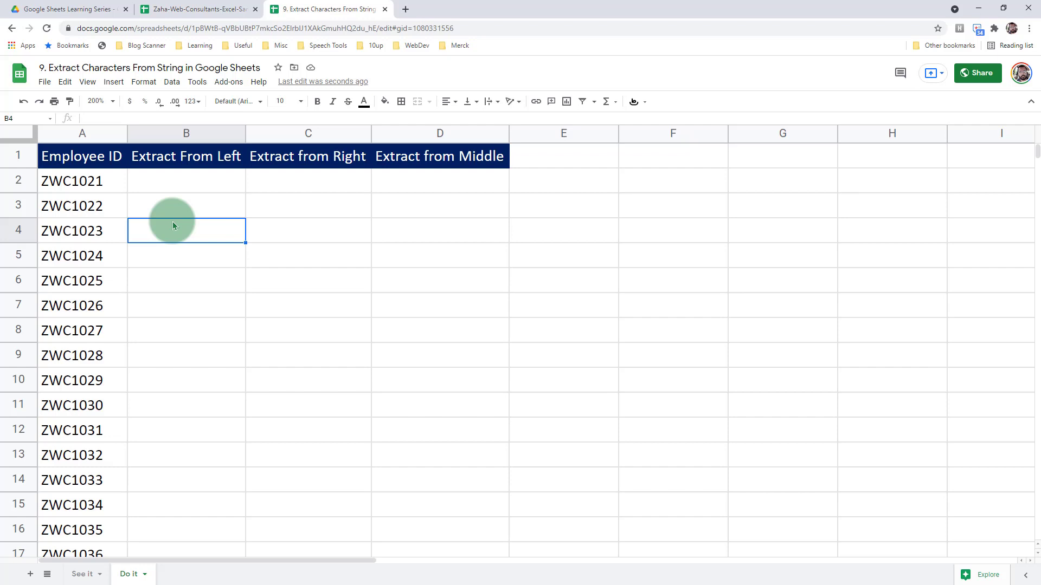
{"action": "left_click", "coordinate": [184, 203]}
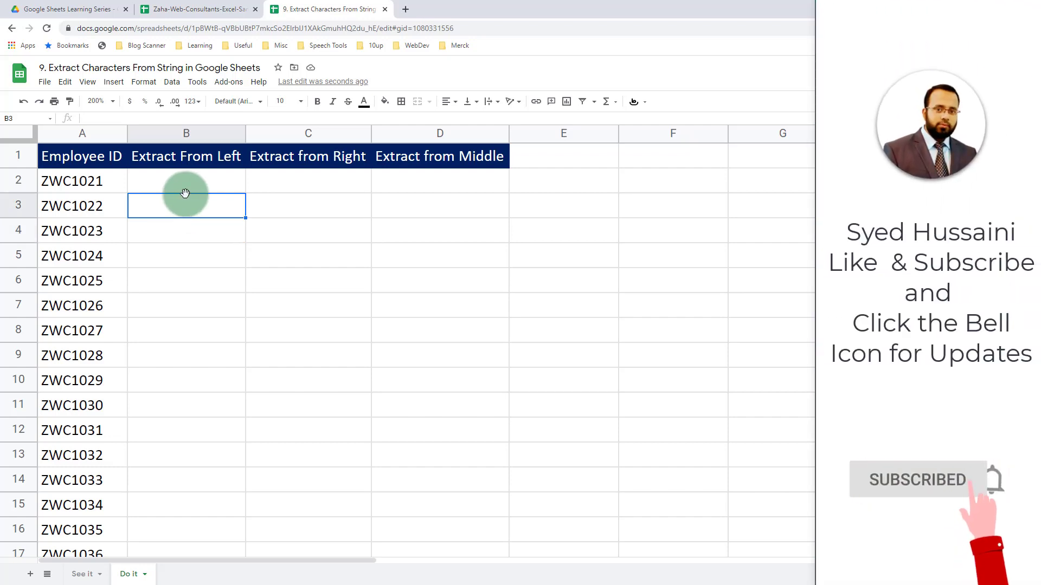